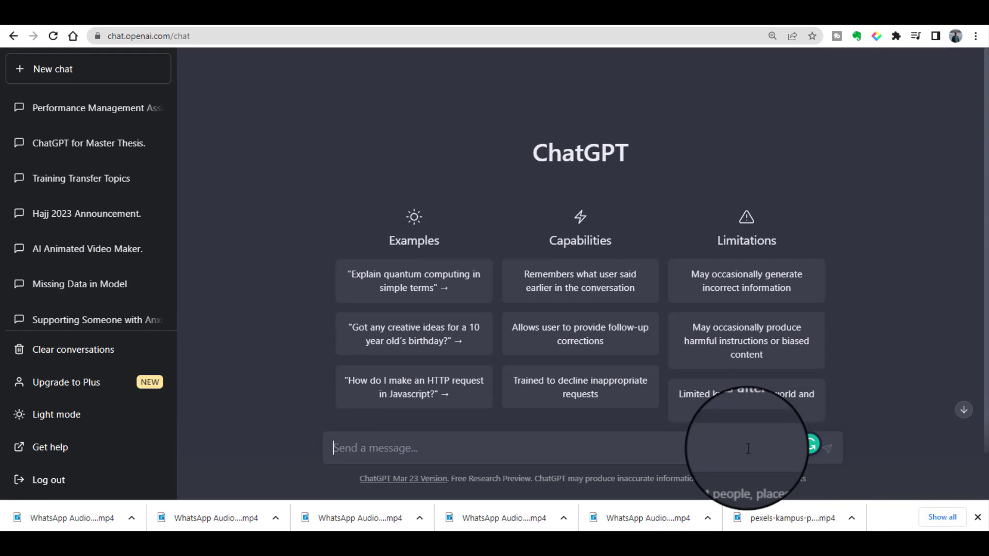
- Paste and send the prompt asking ChatGPT for a performance management system for a fictional organization
{"action": "type", "text": "Design a performance management system for a fictional organization.  Research the best practices, identify the key components of a performance management system, and develop a plan for implementation. Also, address potential challenges and recommend strategies for overcoming them."}
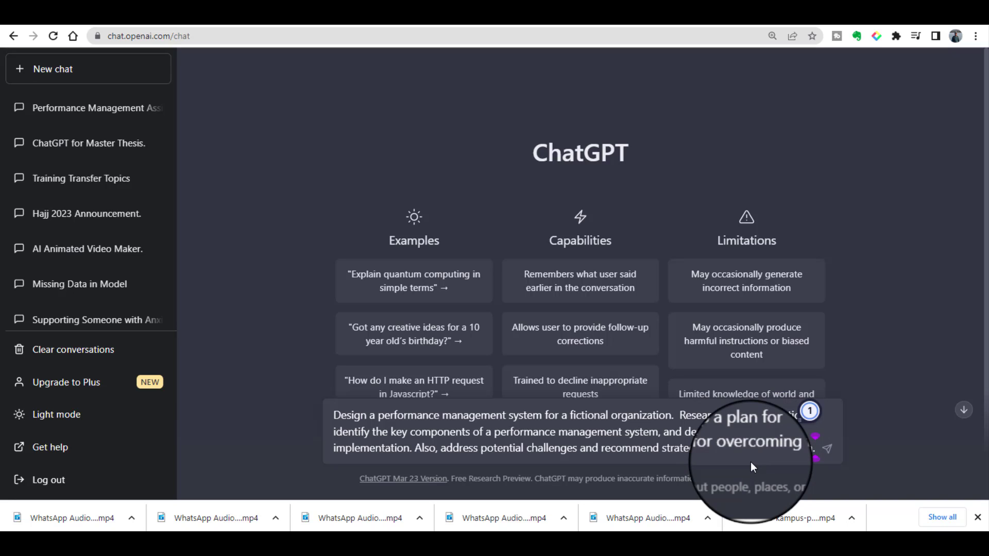
{"action": "left_click", "coordinate": [828, 450]}
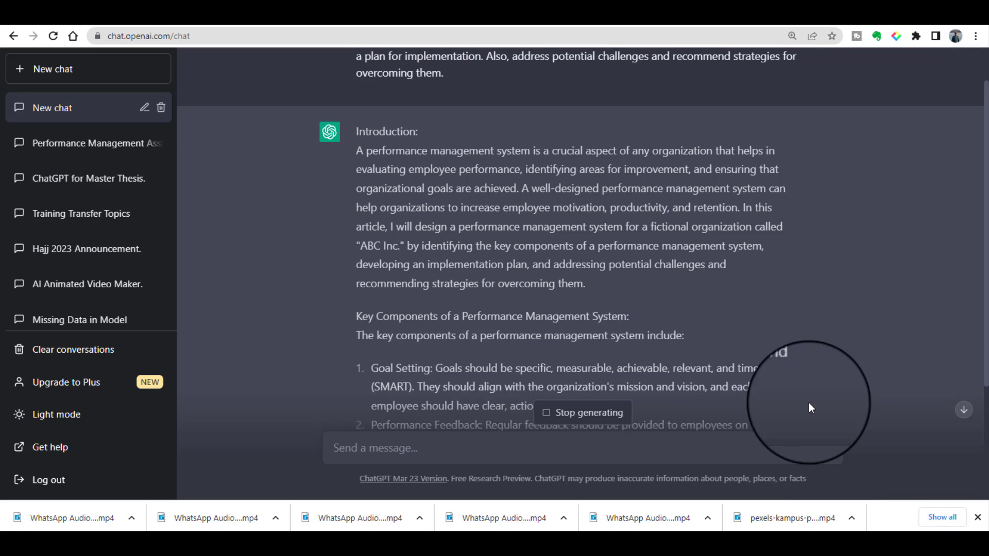
- Select ChatGPT's full reply, from Introduction to Conclusion, and copy it
{"action": "scroll", "coordinate": [809, 353], "scroll_direction": "down", "scroll_amount": 4}
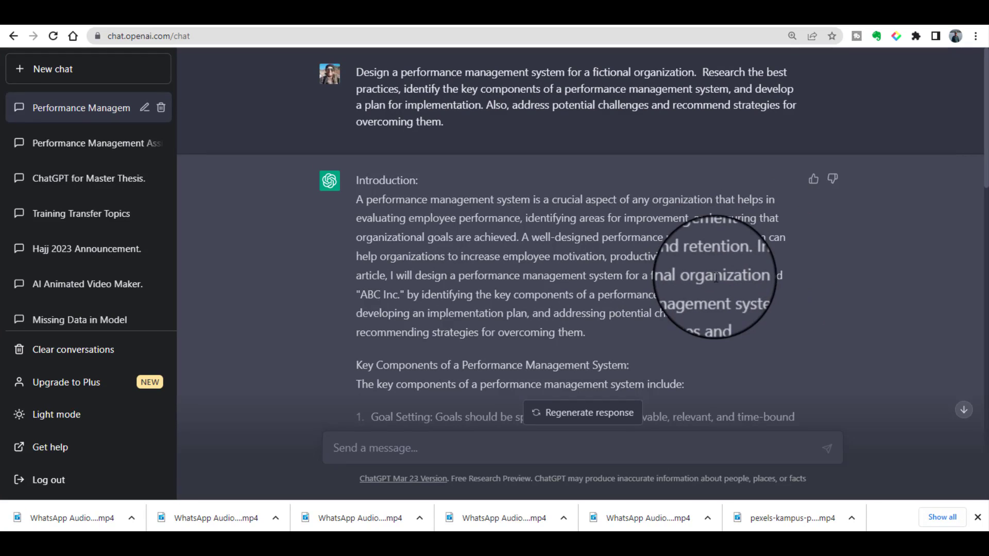
{"action": "scroll", "coordinate": [584, 287], "scroll_direction": "down", "scroll_amount": 1}
{"action": "scroll", "coordinate": [585, 286], "scroll_direction": "down", "scroll_amount": 15}
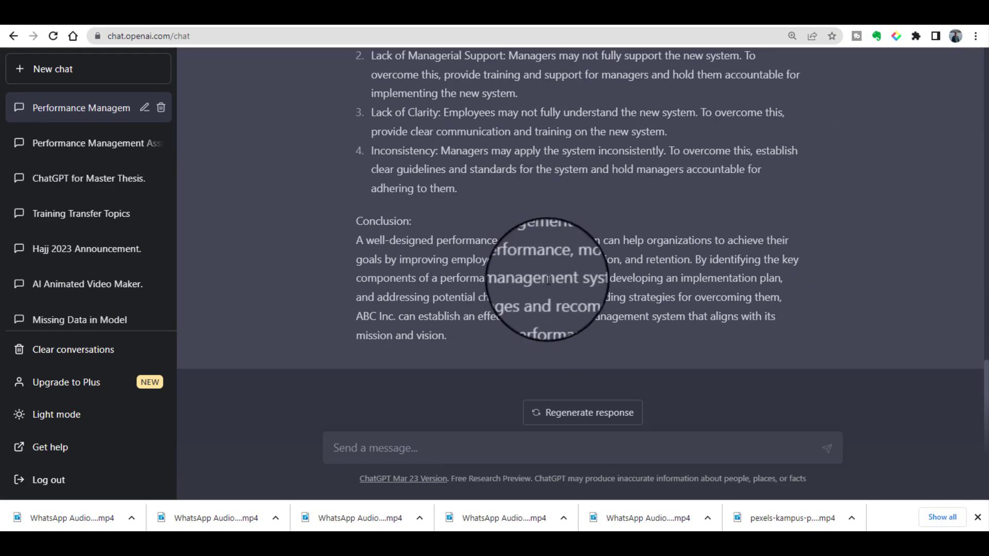
{"action": "left_click_drag", "start_coordinate": [453, 339], "coordinate": [358, 186]}
{"action": "right_click", "coordinate": [359, 185]}
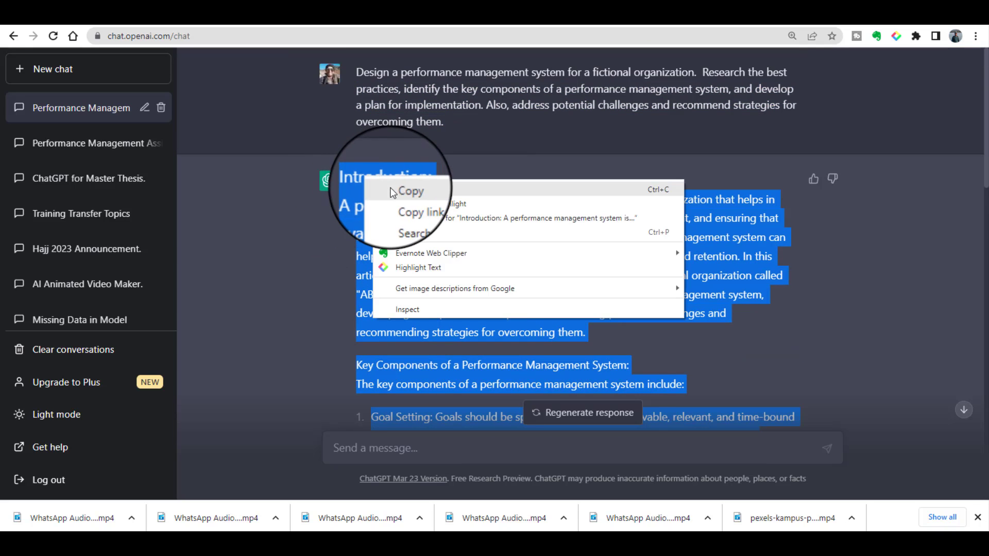
{"action": "left_click", "coordinate": [399, 190]}
- Paste the essay into the blank Word document as plain text (525 words), then return to ChatGPT
{"action": "left_click", "coordinate": [629, 546]}
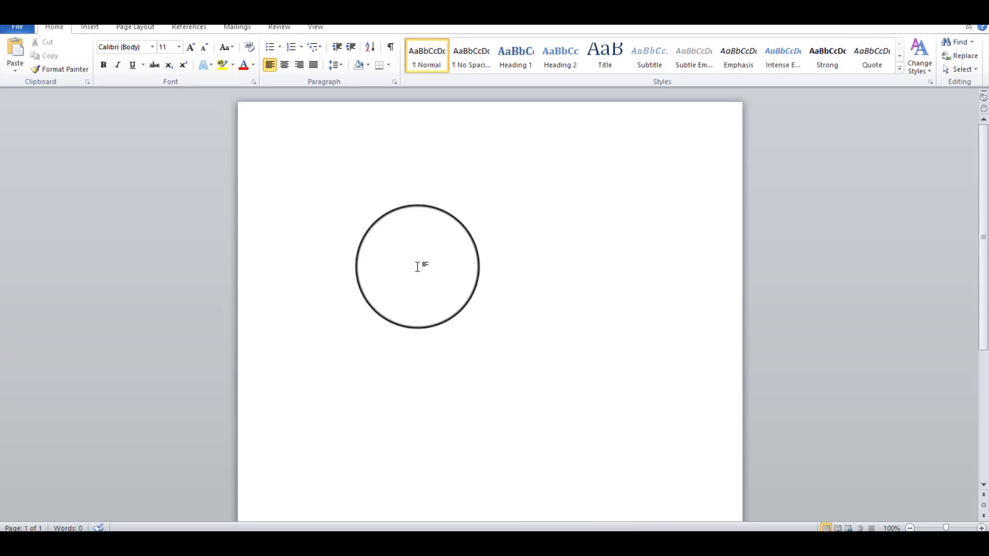
{"action": "key", "text": "ctrl+v"}
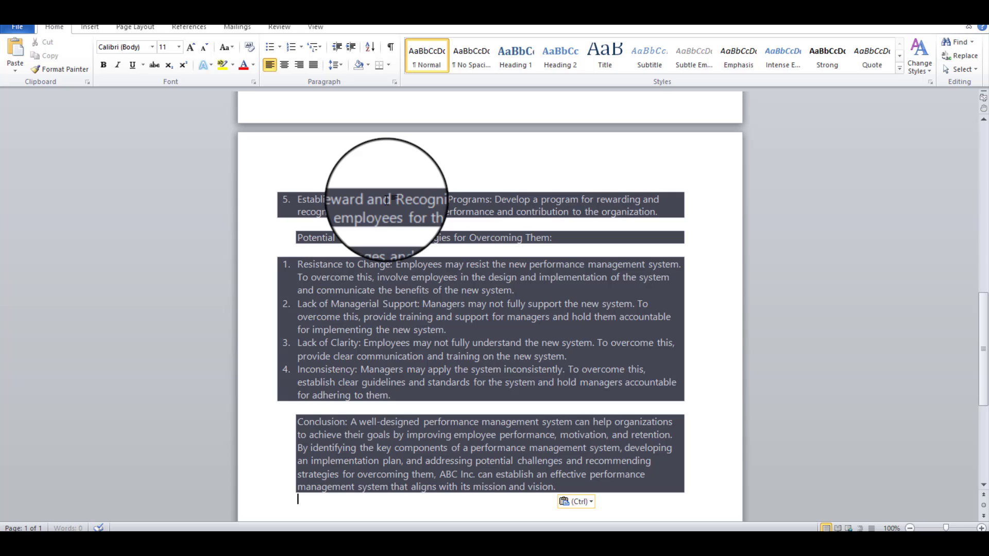
{"action": "key", "text": "ctrl+Return"}
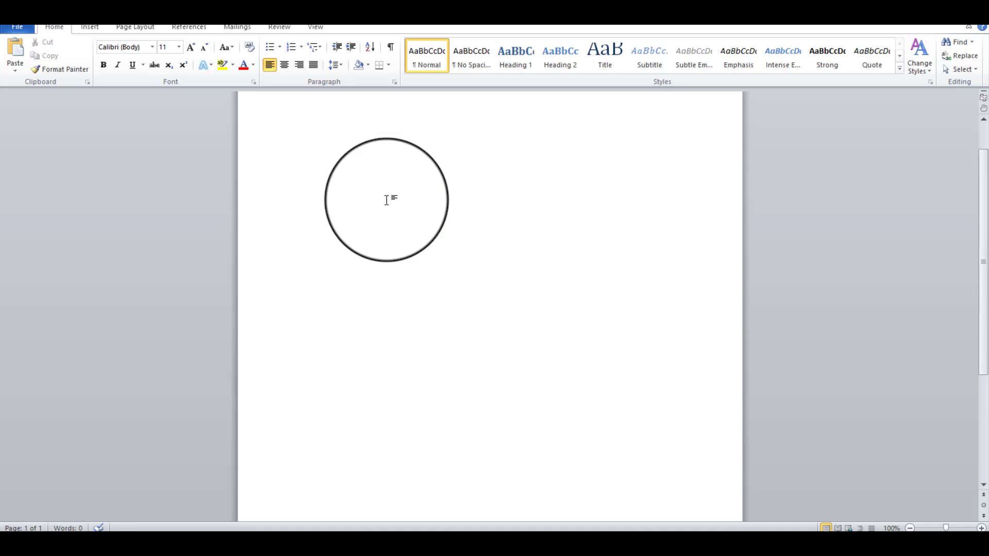
{"action": "right_click", "coordinate": [380, 151]}
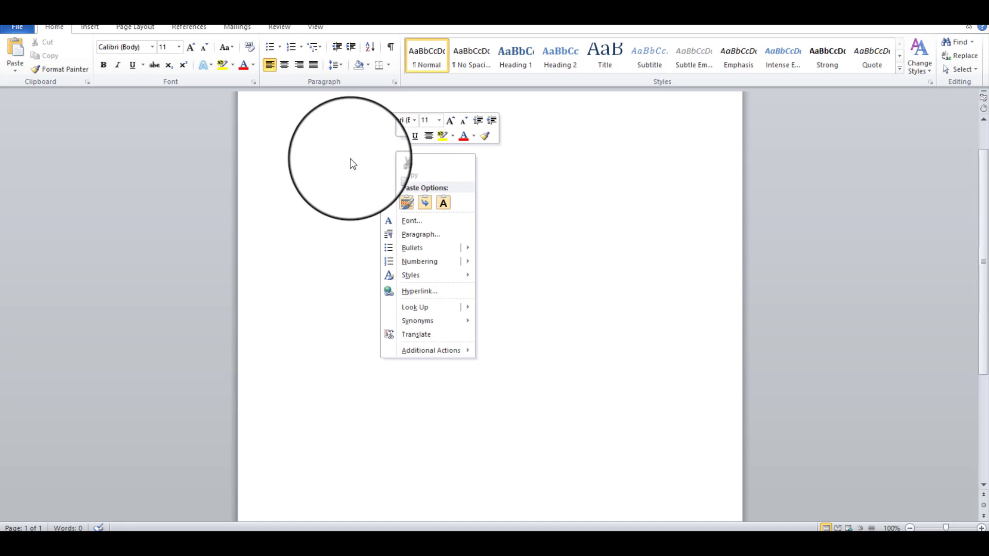
{"action": "left_click", "coordinate": [437, 203]}
{"action": "scroll", "coordinate": [392, 227], "scroll_direction": "up", "scroll_amount": 15}
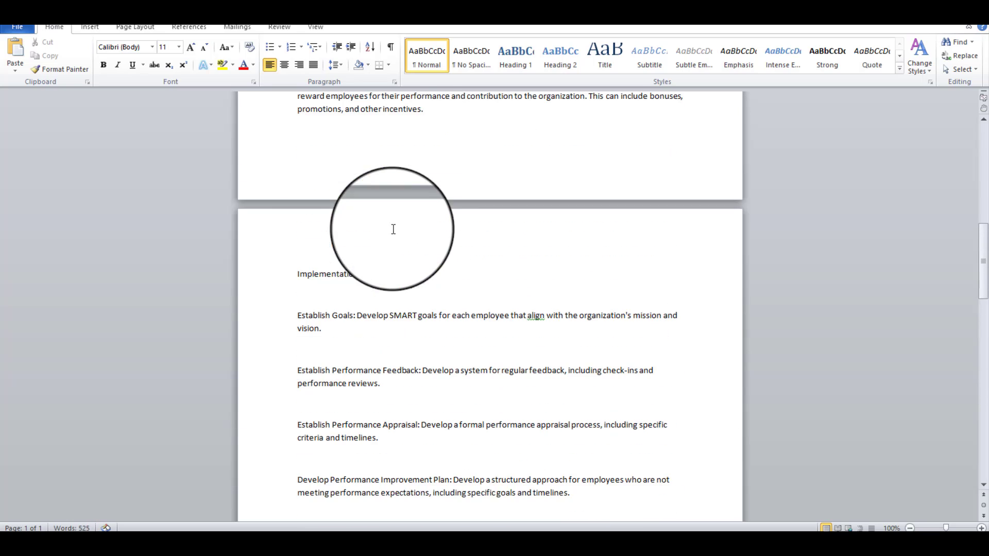
{"action": "scroll", "coordinate": [361, 227], "scroll_direction": "up", "scroll_amount": 15}
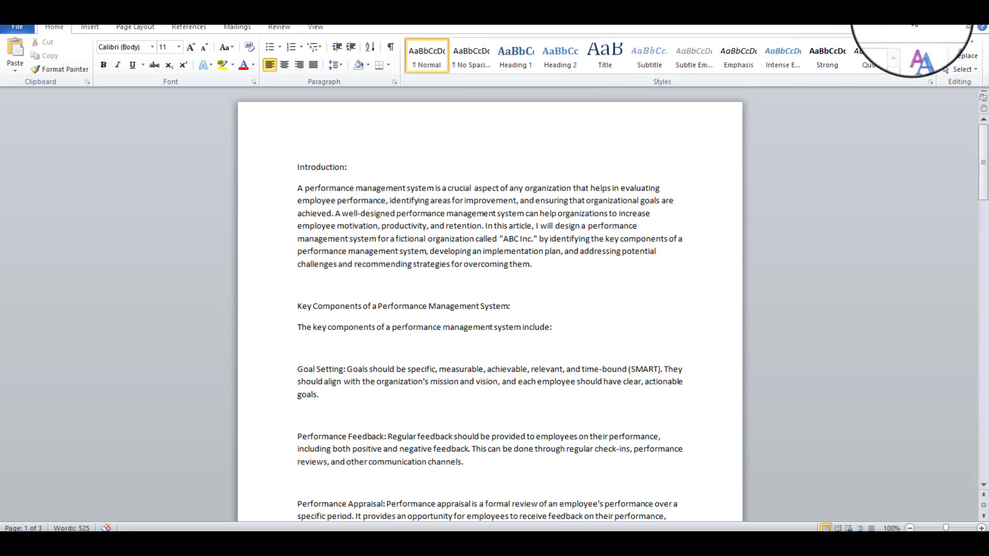
{"action": "key", "text": "alt+Tab"}
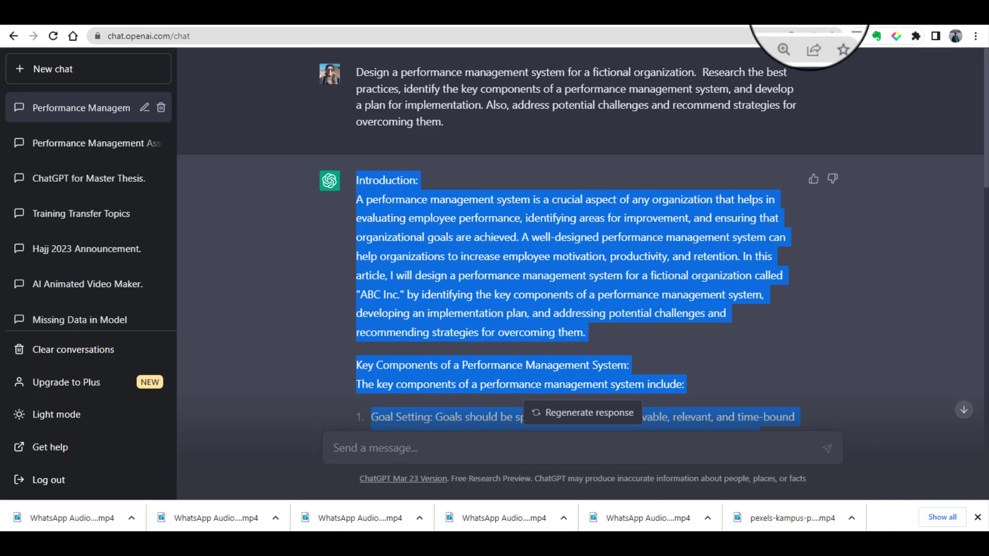
- Open the organization theory assignment in Turnitin and start a single file submission
{"action": "left_click", "coordinate": [816, 10]}
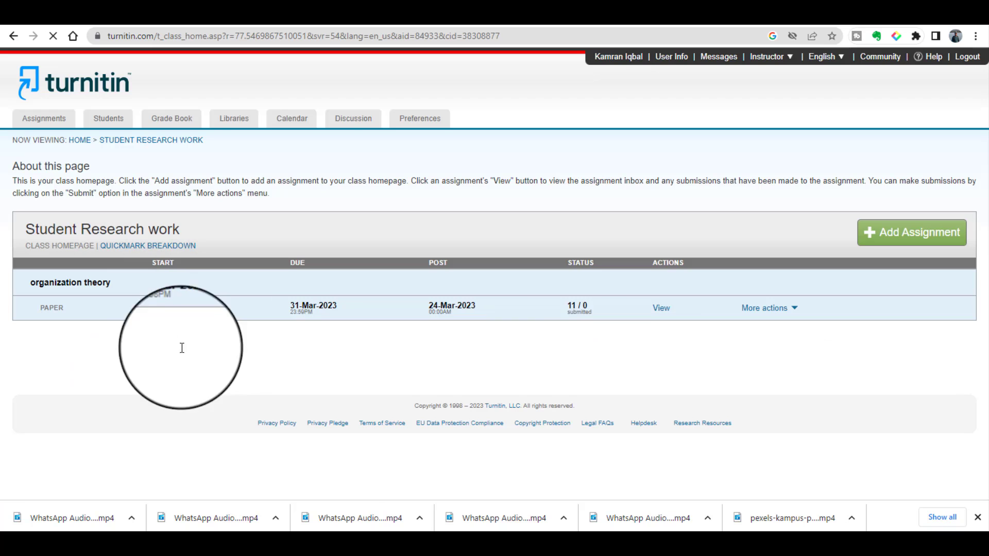
{"action": "left_click", "coordinate": [661, 310]}
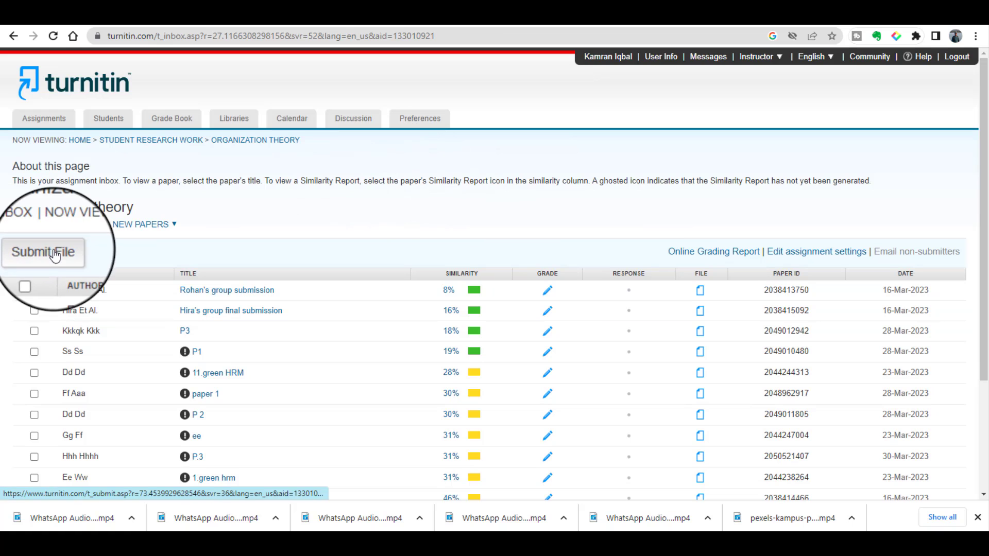
{"action": "left_click", "coordinate": [55, 253]}
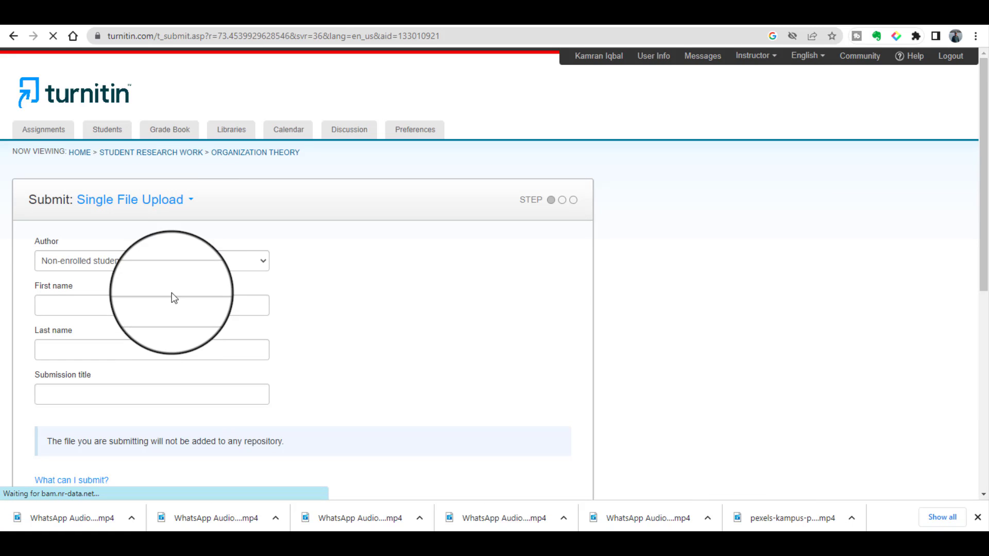
- Fill in the author's first and last name and the title 'AI detector experiment'
{"action": "left_click", "coordinate": [163, 300]}
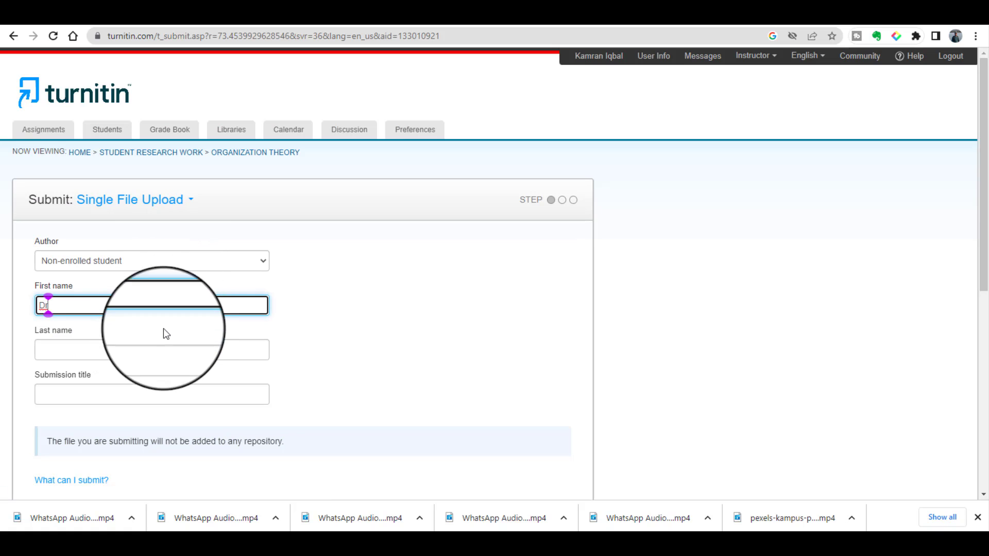
{"action": "left_click", "coordinate": [155, 346]}
{"action": "type", "text": "K"}
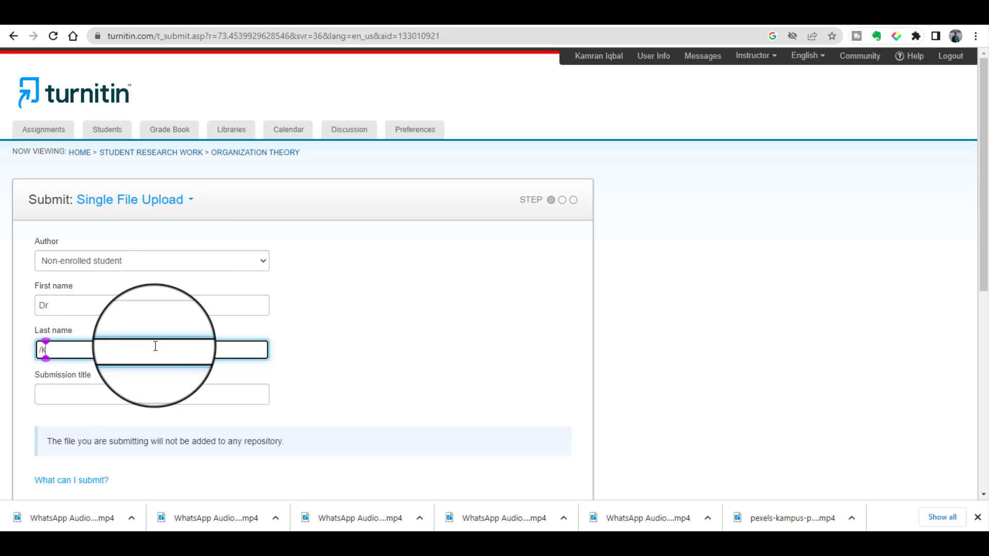
{"action": "key", "text": "BackSpace"}
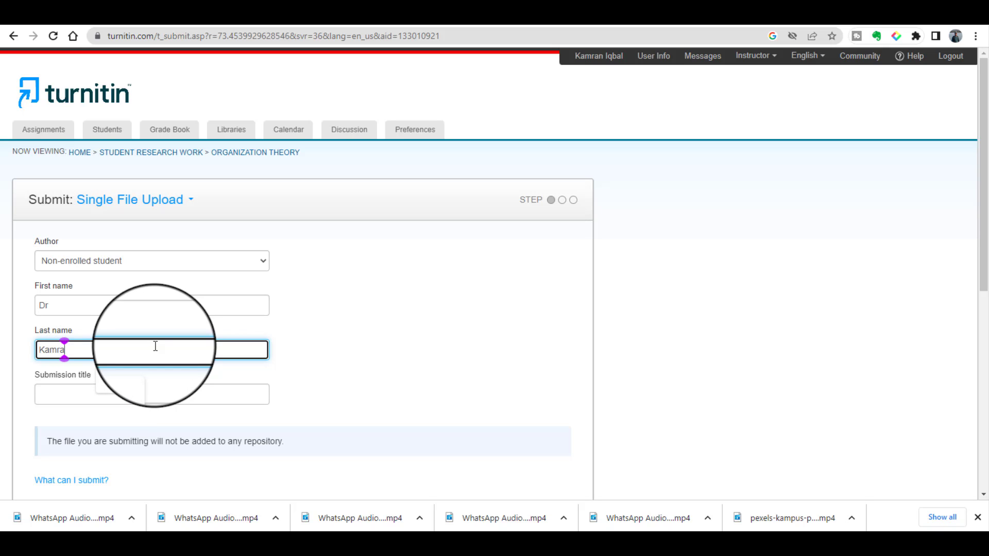
{"action": "left_click", "coordinate": [82, 394]}
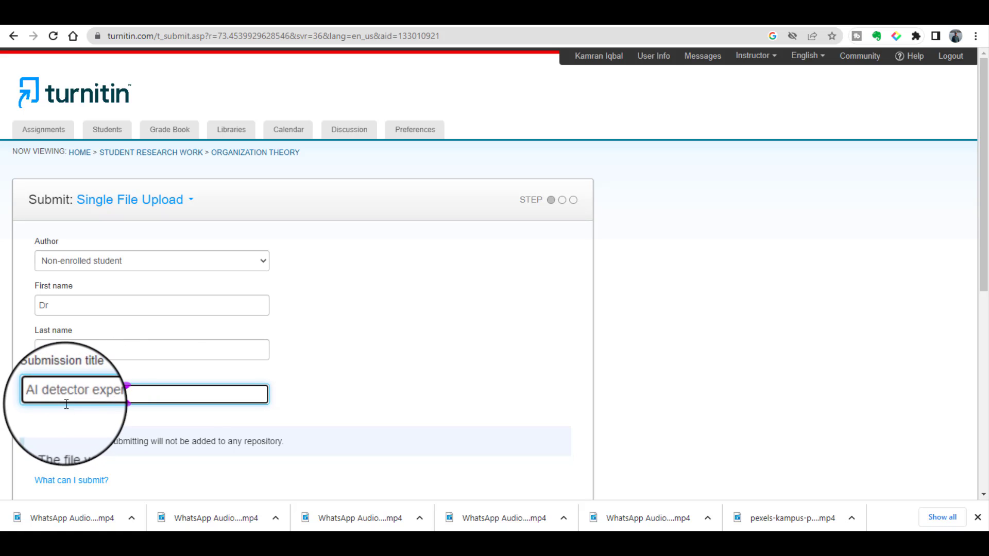
{"action": "scroll", "coordinate": [169, 398], "scroll_direction": "down", "scroll_amount": 3}
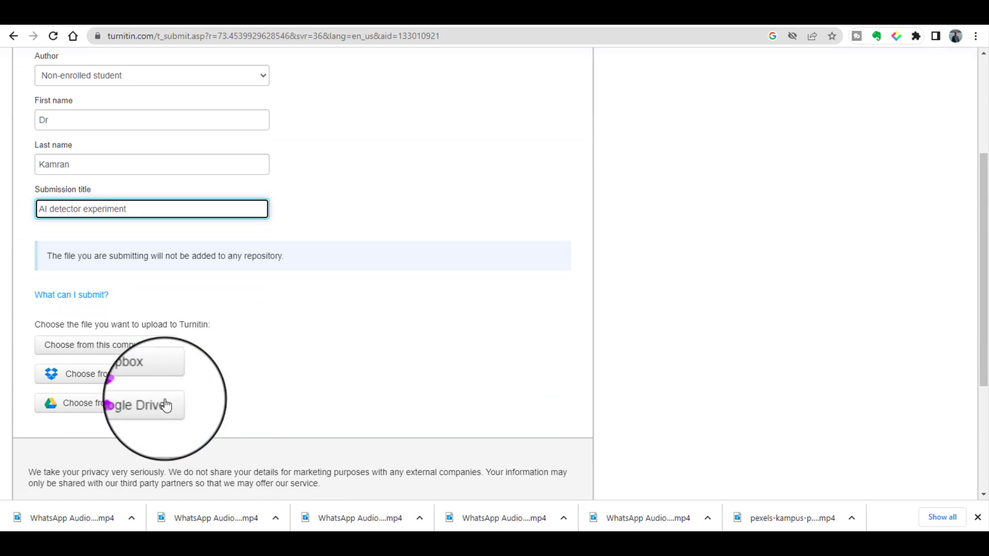
- Attach AI Detector training.docx from New Volume (Z:) > AI detector training
{"action": "left_click", "coordinate": [108, 348]}
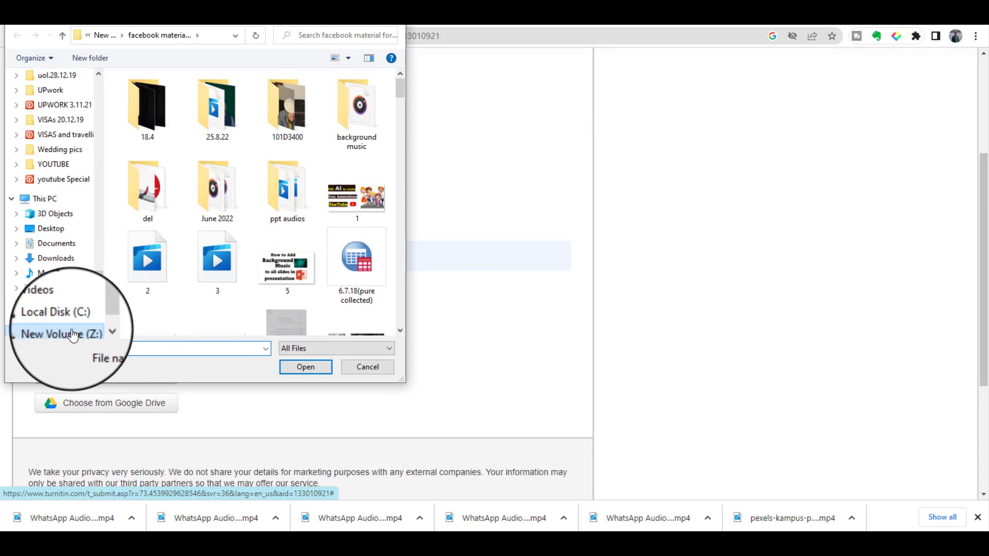
{"action": "left_click", "coordinate": [62, 333]}
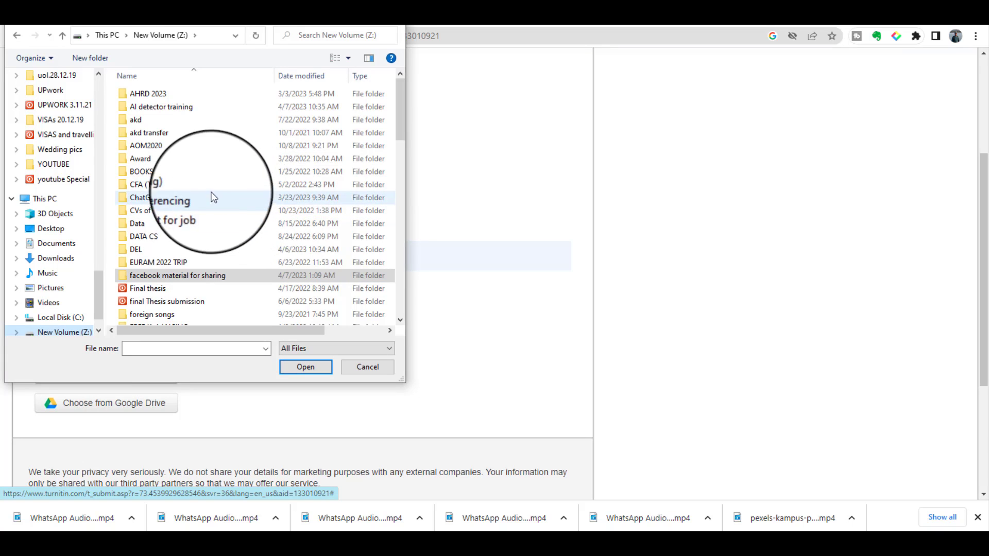
{"action": "double_click", "coordinate": [161, 107]}
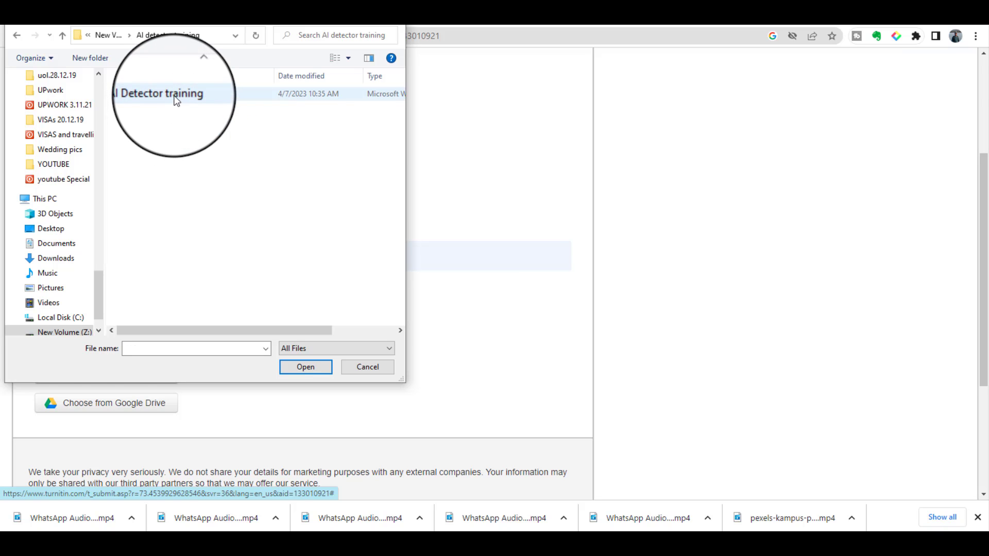
{"action": "double_click", "coordinate": [177, 100]}
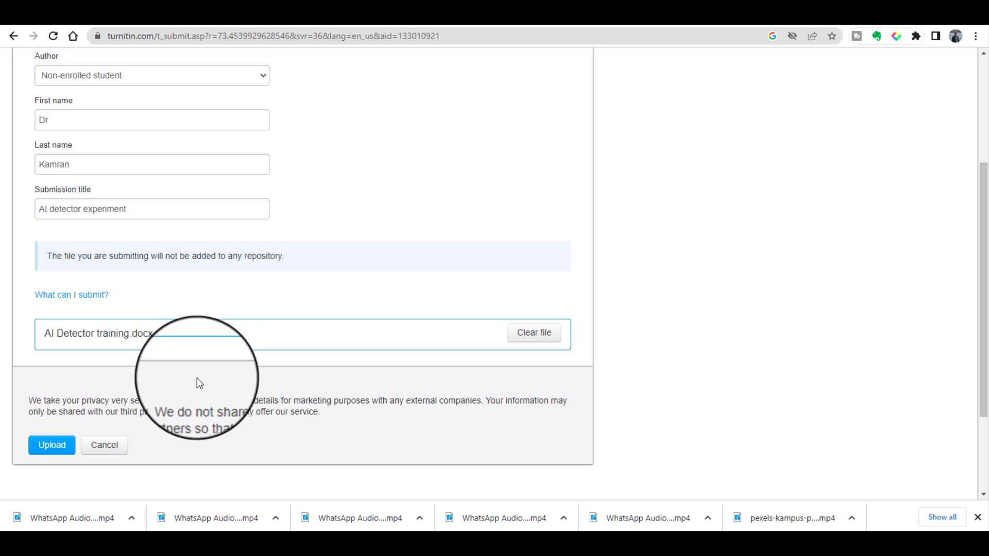
- Upload and confirm the 525-word AI Detector training.docx, then return to the assignment inbox
{"action": "scroll", "coordinate": [197, 378], "scroll_direction": "down", "scroll_amount": 3}
{"action": "left_click", "coordinate": [59, 326]}
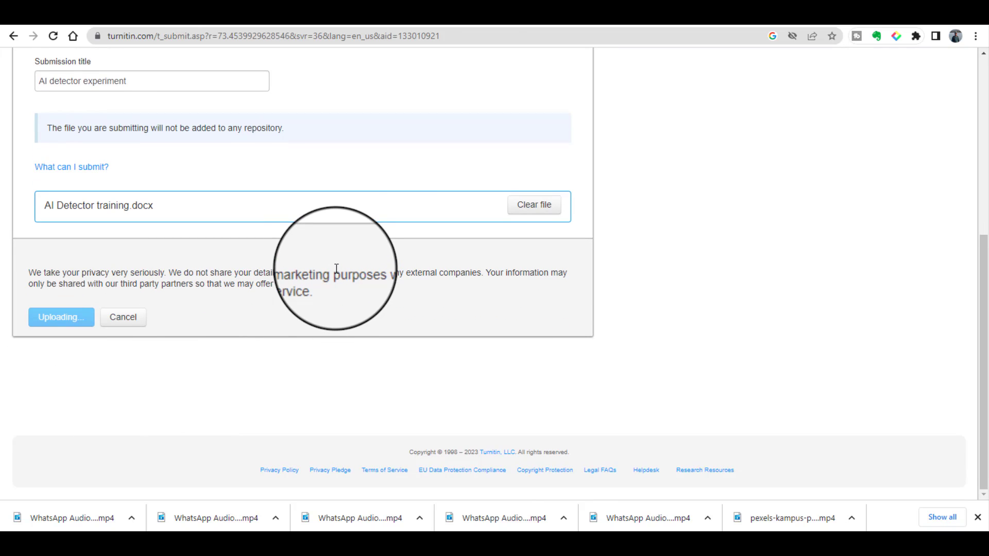
{"action": "scroll", "coordinate": [291, 268], "scroll_direction": "up", "scroll_amount": 3}
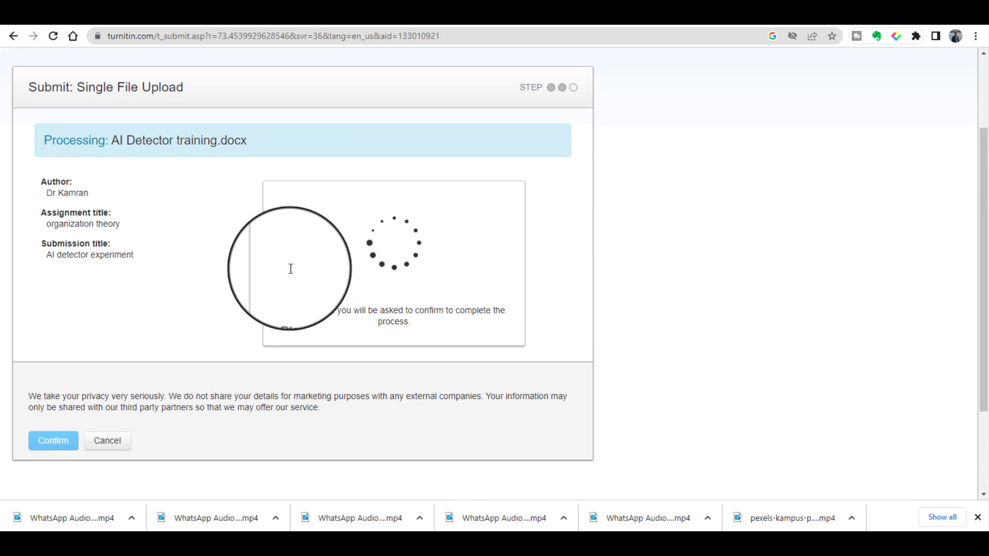
{"action": "scroll", "coordinate": [271, 275], "scroll_direction": "down", "scroll_amount": 4}
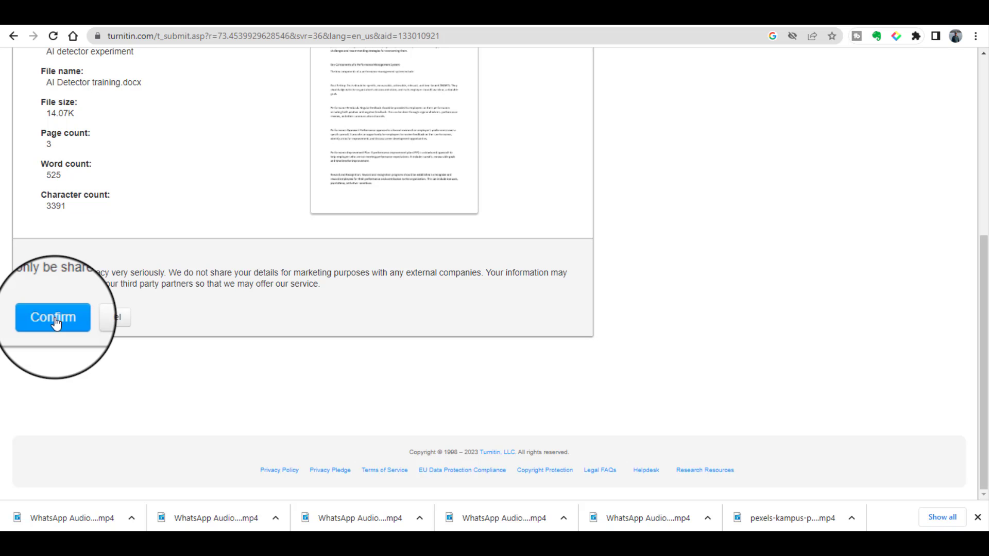
{"action": "left_click", "coordinate": [56, 320]}
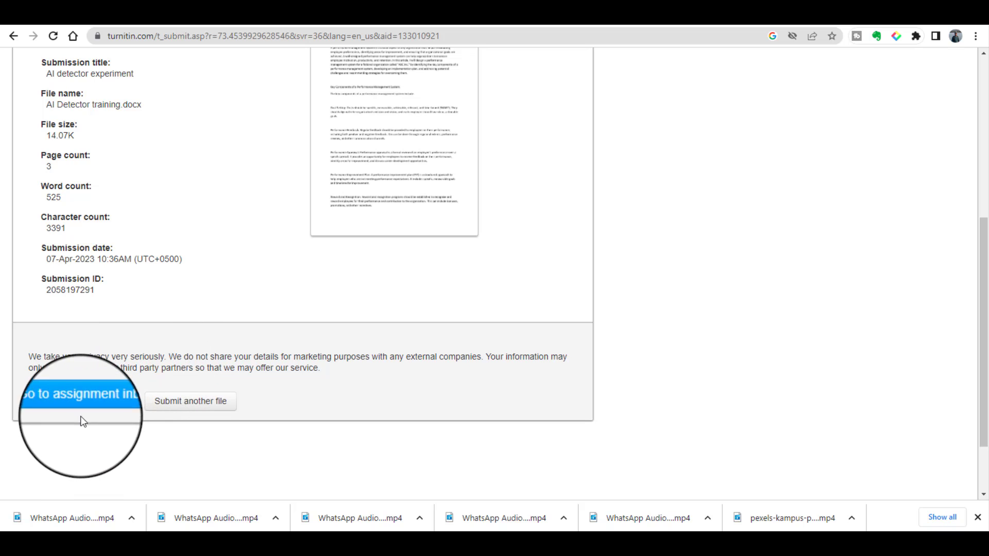
{"action": "left_click", "coordinate": [117, 407]}
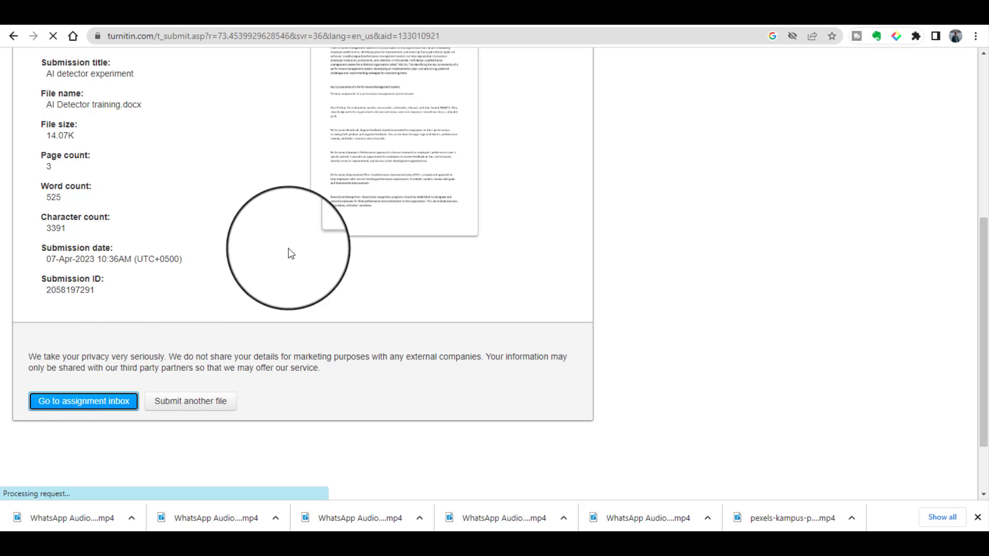
- Open the similarity report from the AI detector experiment row's 20% score
{"action": "scroll", "coordinate": [556, 336], "scroll_direction": "down", "scroll_amount": 3}
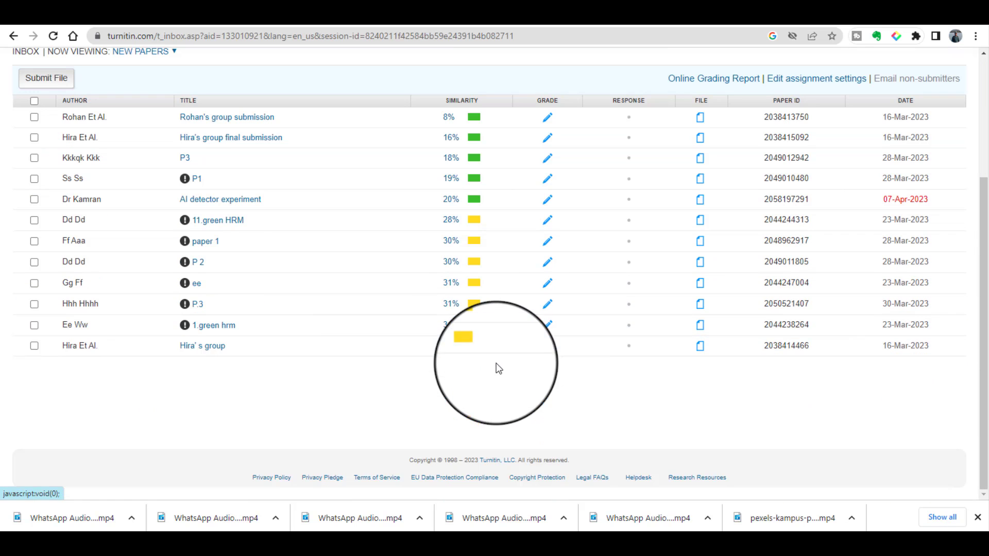
{"action": "left_click", "coordinate": [461, 202]}
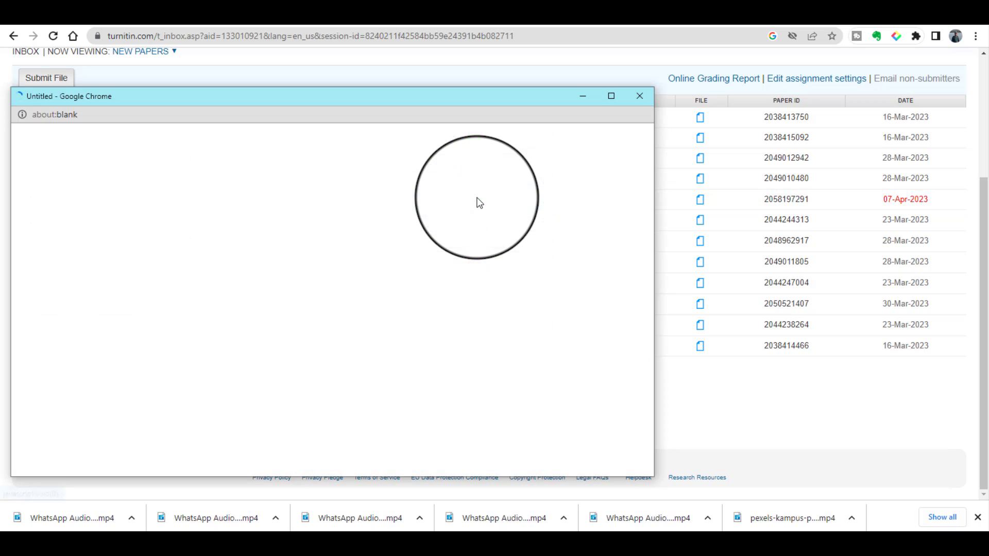
- Maximize Feedback Studio and view the 20% Match Overview alongside the 100% AI score
{"action": "left_click", "coordinate": [614, 98]}
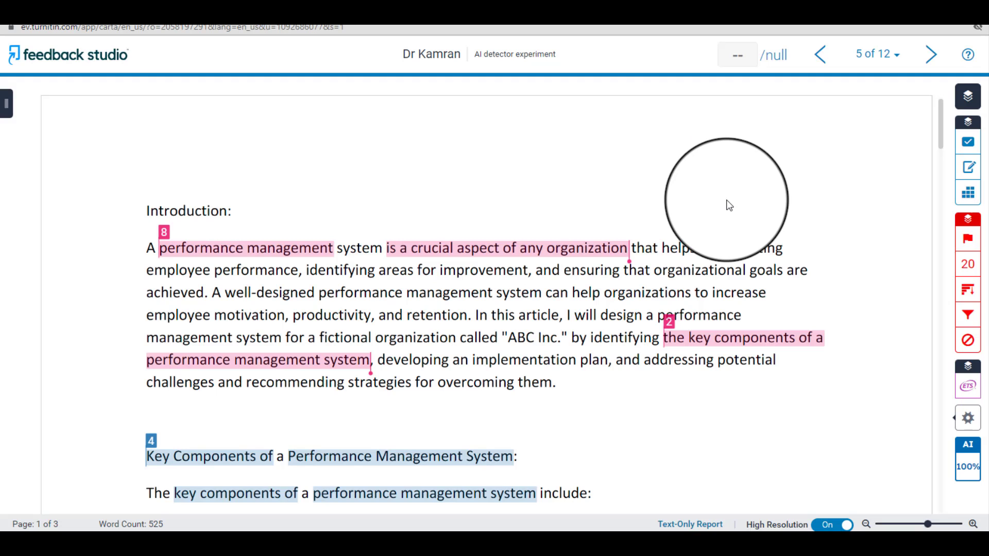
{"action": "left_click", "coordinate": [964, 268]}
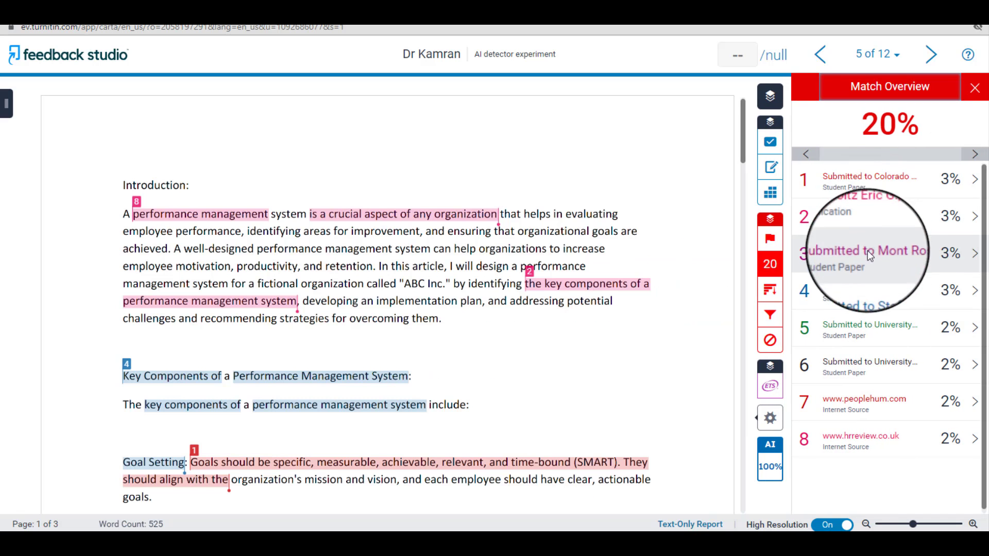
{"action": "left_click", "coordinate": [658, 156]}
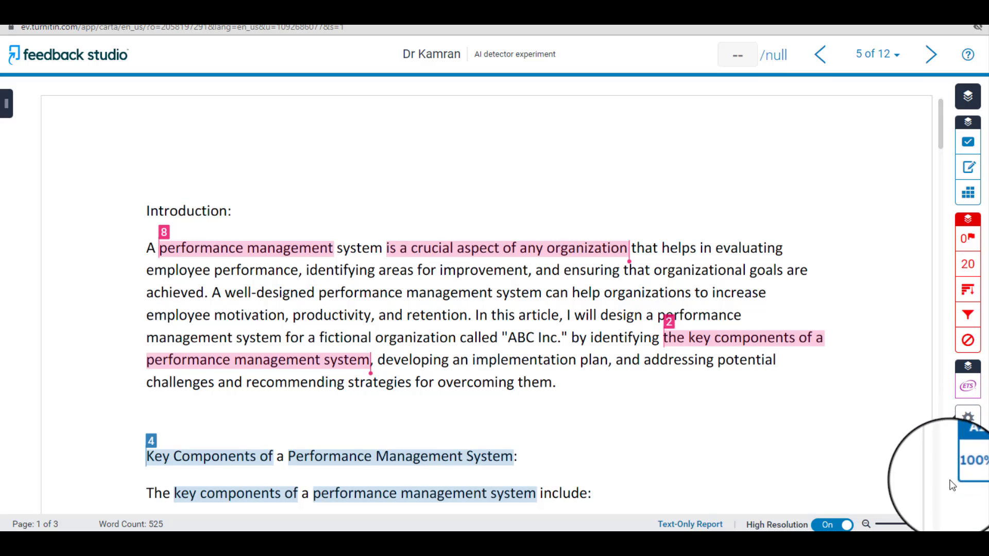
{"action": "mouse_move", "coordinate": [922, 458]}
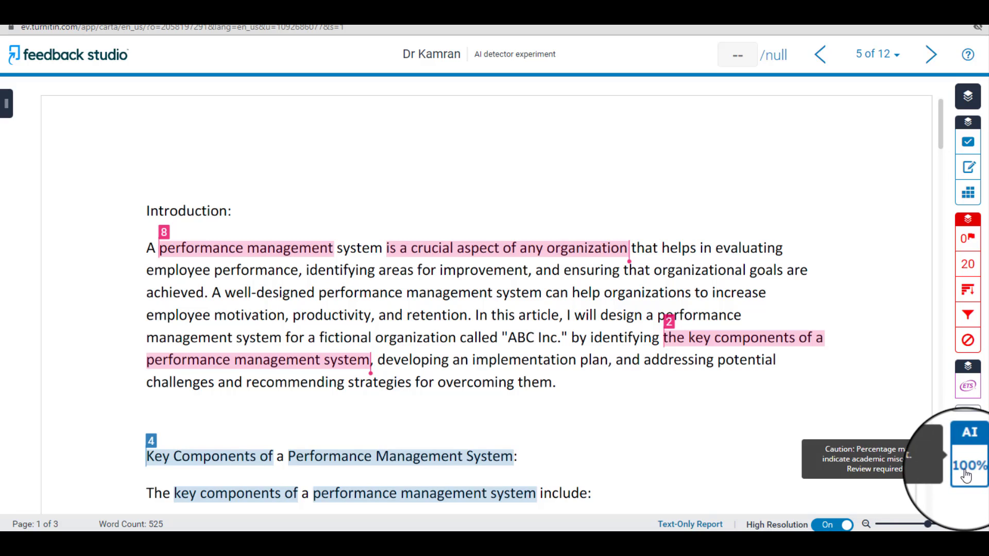
- Open the AI writing report and scroll through the passages flagged as 100% AI-generated
{"action": "left_click", "coordinate": [966, 474]}
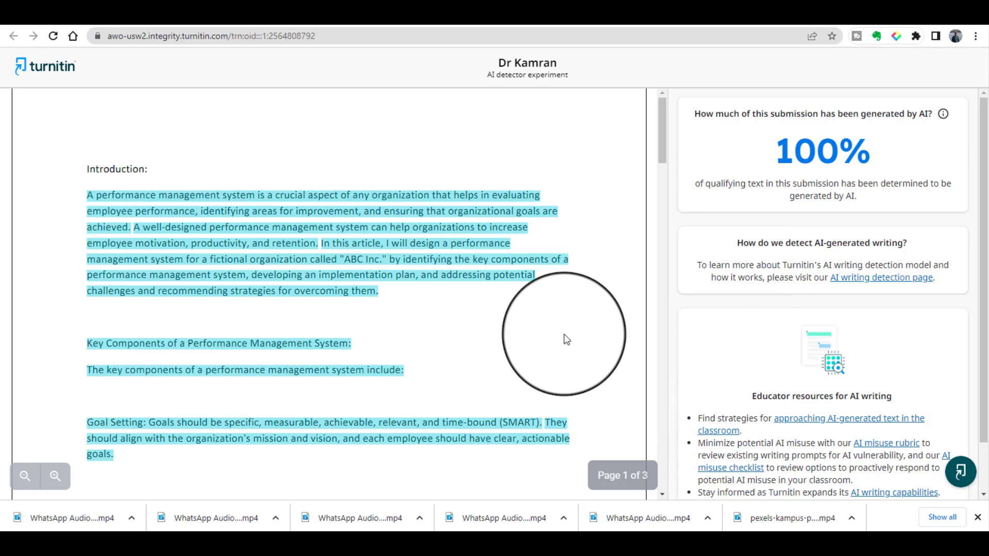
{"action": "scroll", "coordinate": [435, 298], "scroll_direction": "down", "scroll_amount": 10}
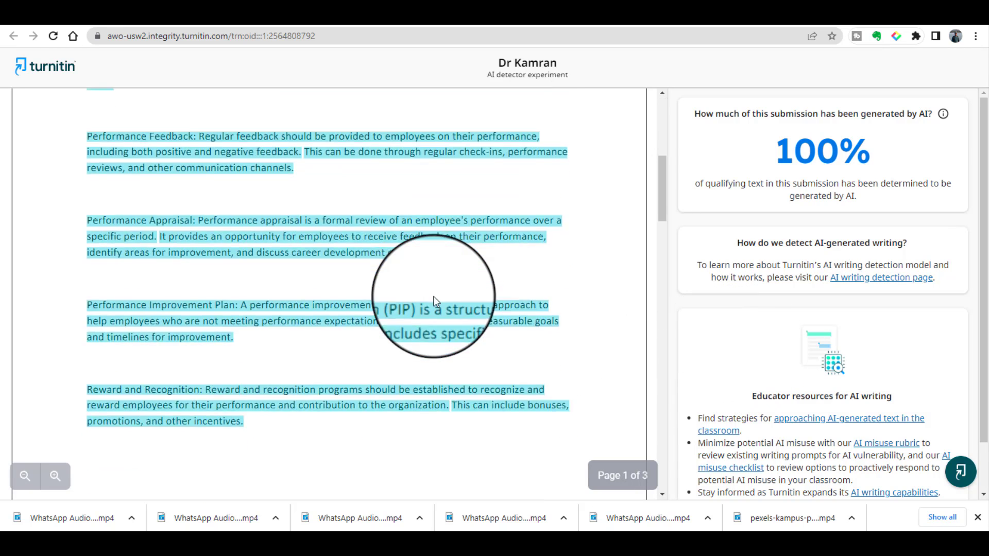
{"action": "scroll", "coordinate": [342, 323], "scroll_direction": "down", "scroll_amount": 15}
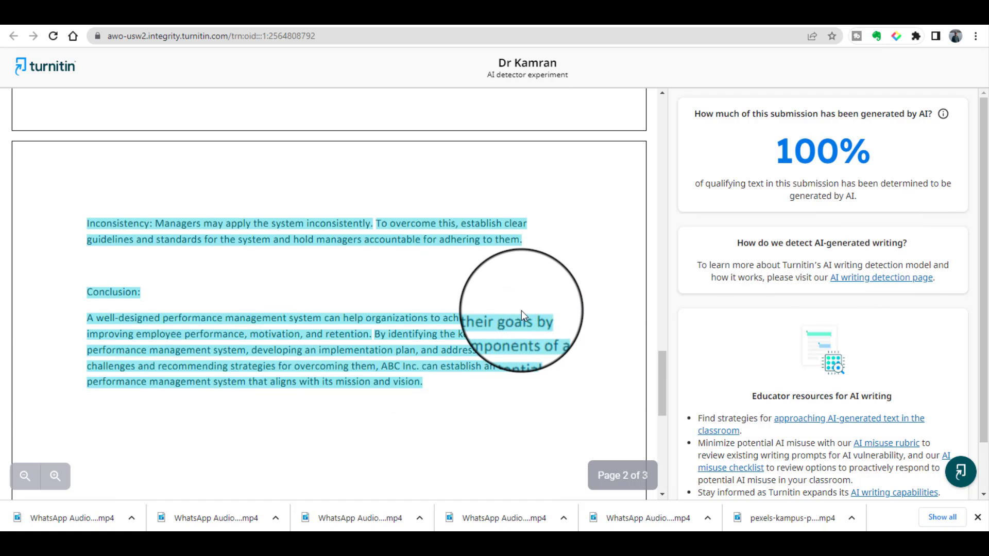
{"action": "scroll", "coordinate": [516, 276], "scroll_direction": "up", "scroll_amount": 20}
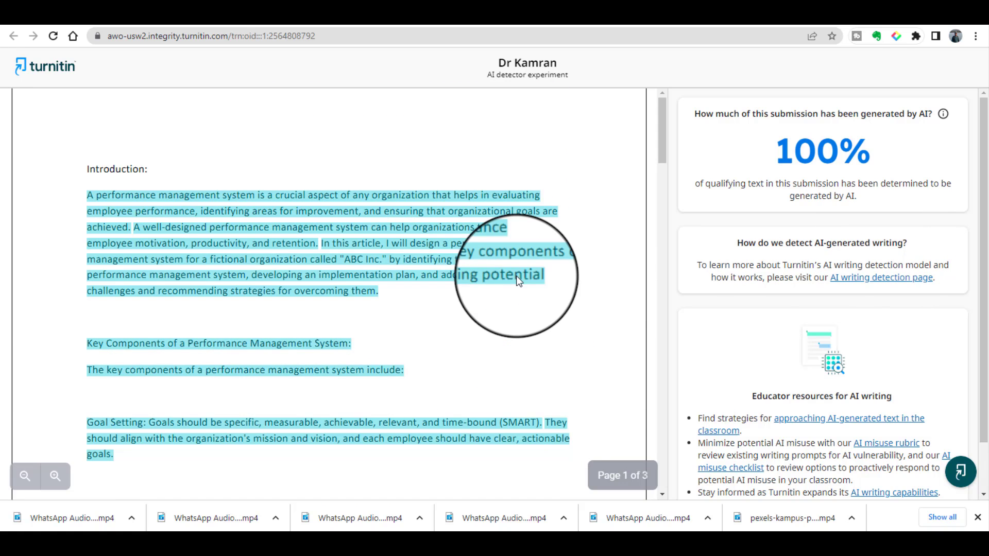